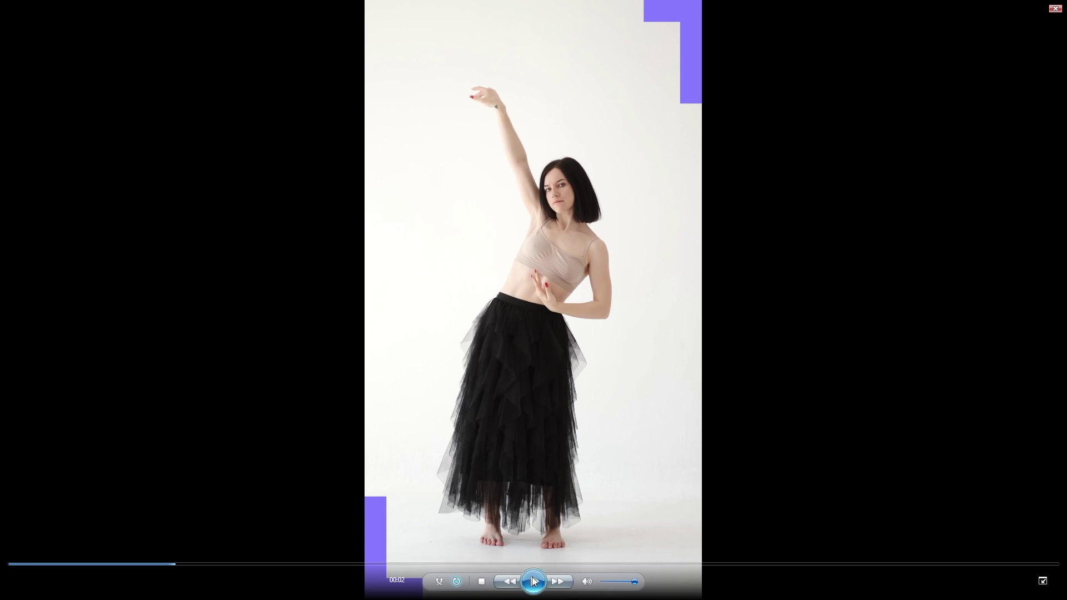
- Play the finished pink-bordered dance video in Windows Media Player
click(535, 582)
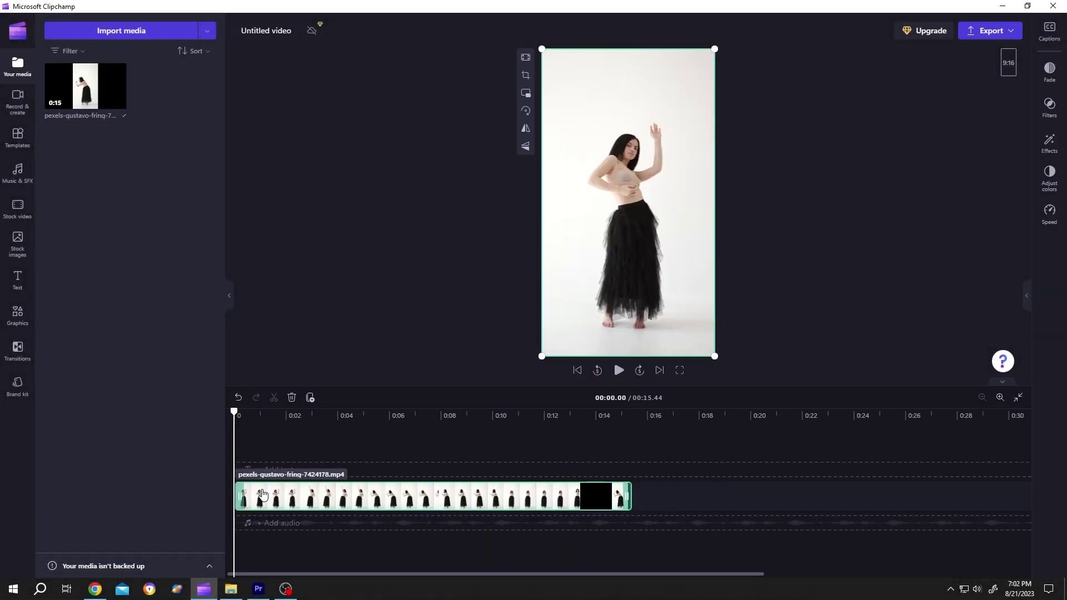
- Show the Graphics library's full list of overlays, including Progress bar
click(18, 317)
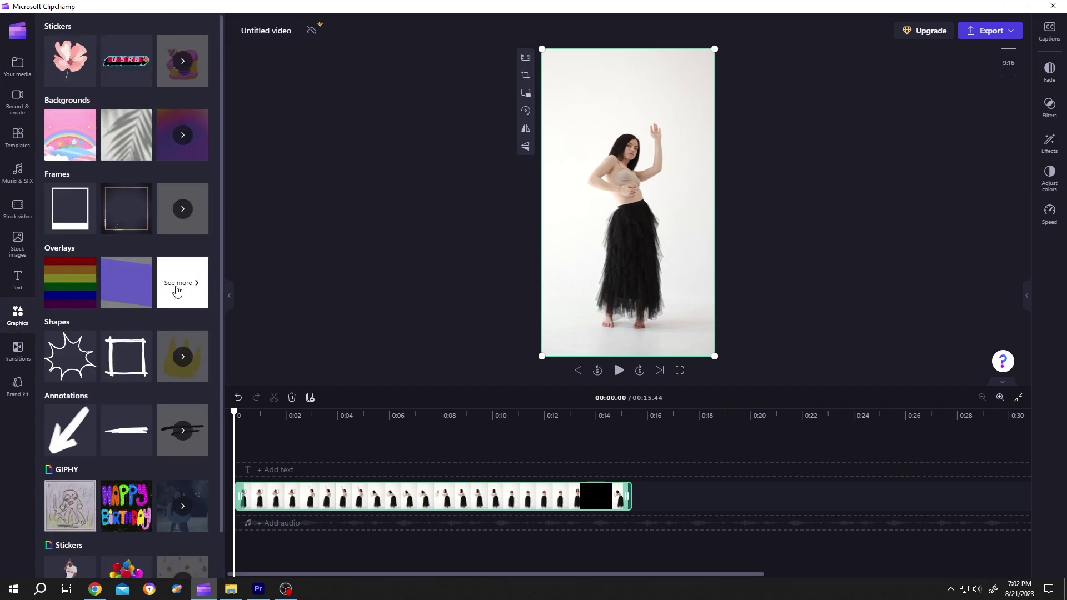
click(176, 292)
scroll(214, 257, down, 2)
scroll(216, 259, down, 3)
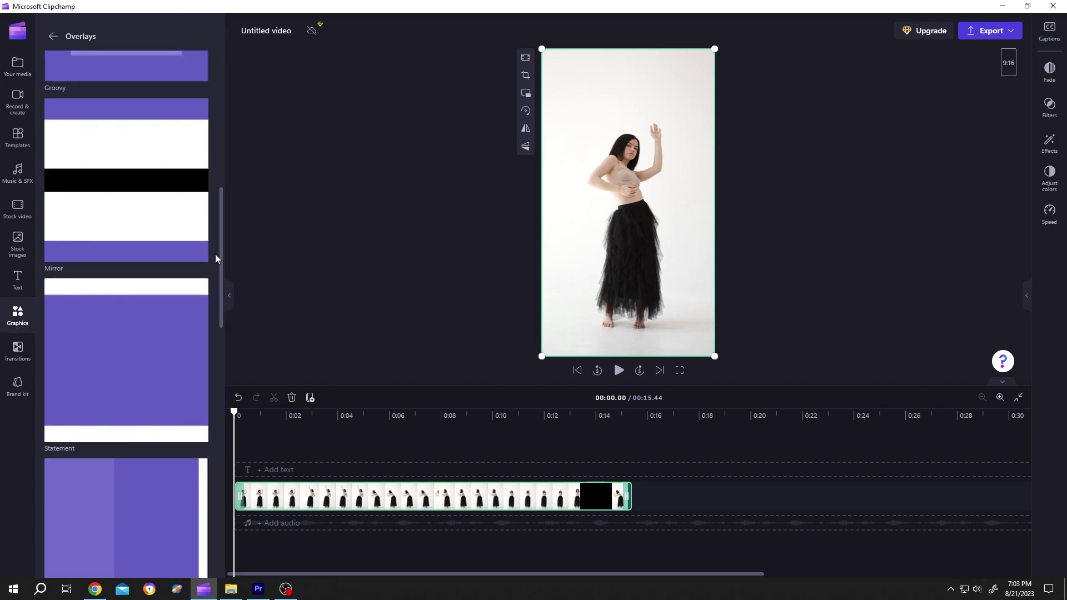
scroll(215, 259, down, 4)
scroll(215, 261, down, 1)
scroll(215, 262, down, 4)
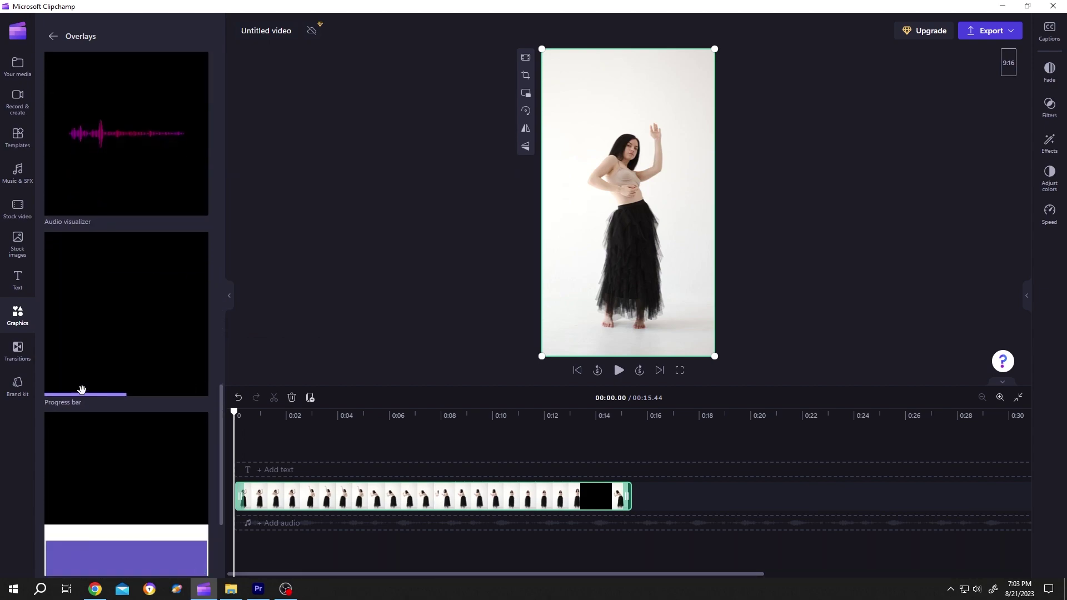
- Place a Progress bar overlay above the dance clip and stretch it to the clip's full length
drag(121, 299, 249, 458)
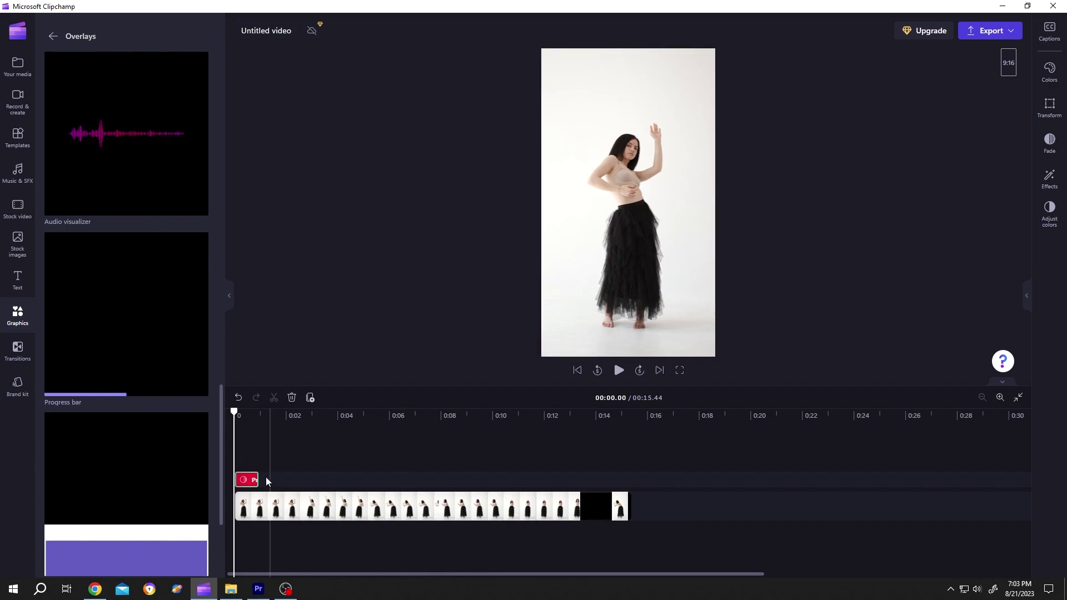
drag(257, 479, 627, 479)
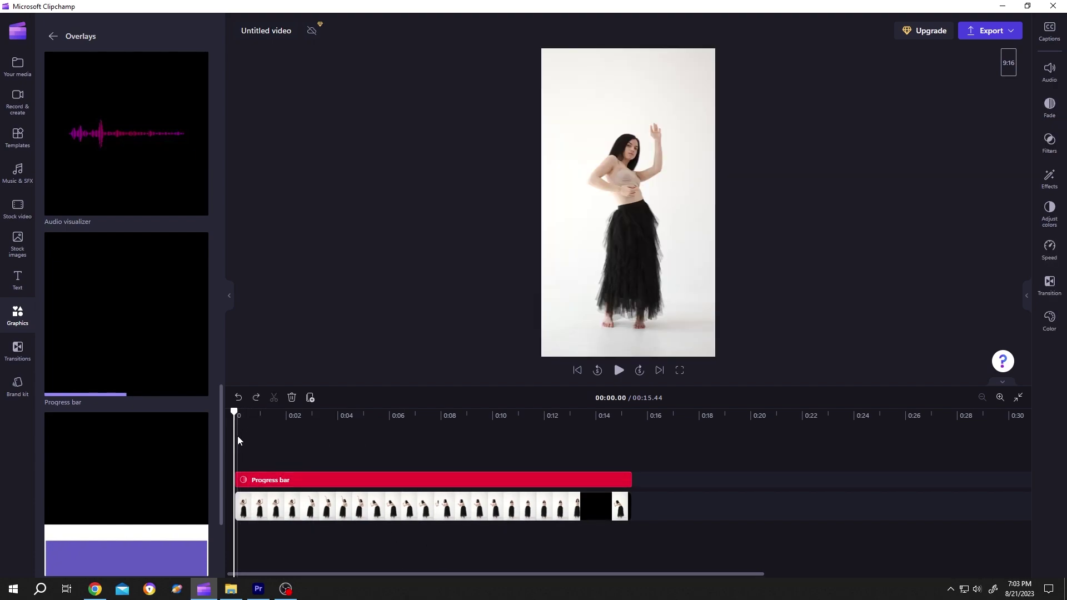
drag(236, 439, 309, 431)
- Increase the progress bar's Size in Transform so the bottom bar is thicker
click(353, 431)
click(369, 481)
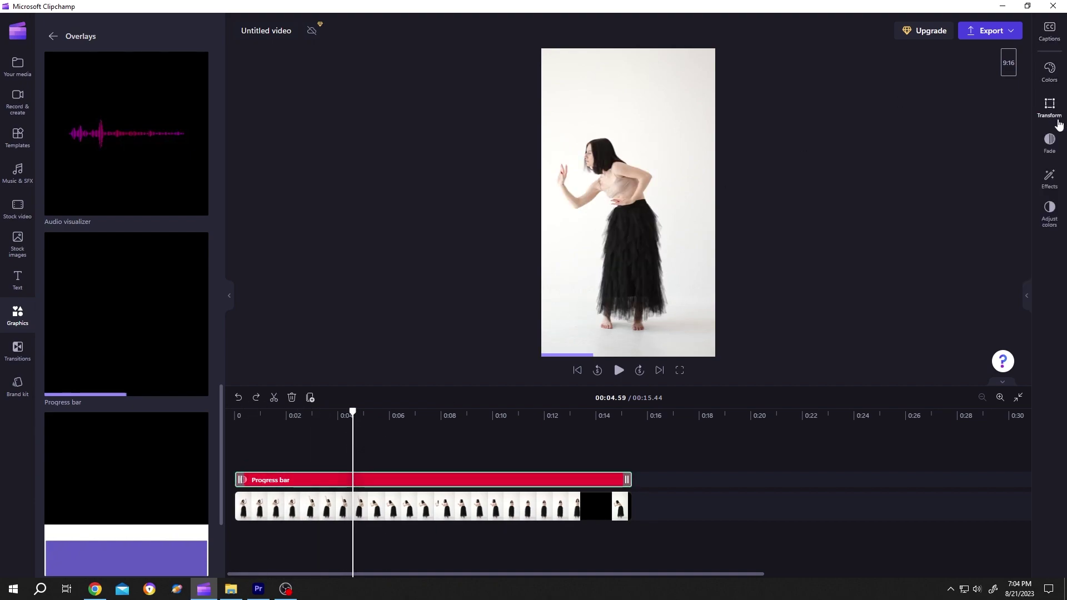
click(1050, 107)
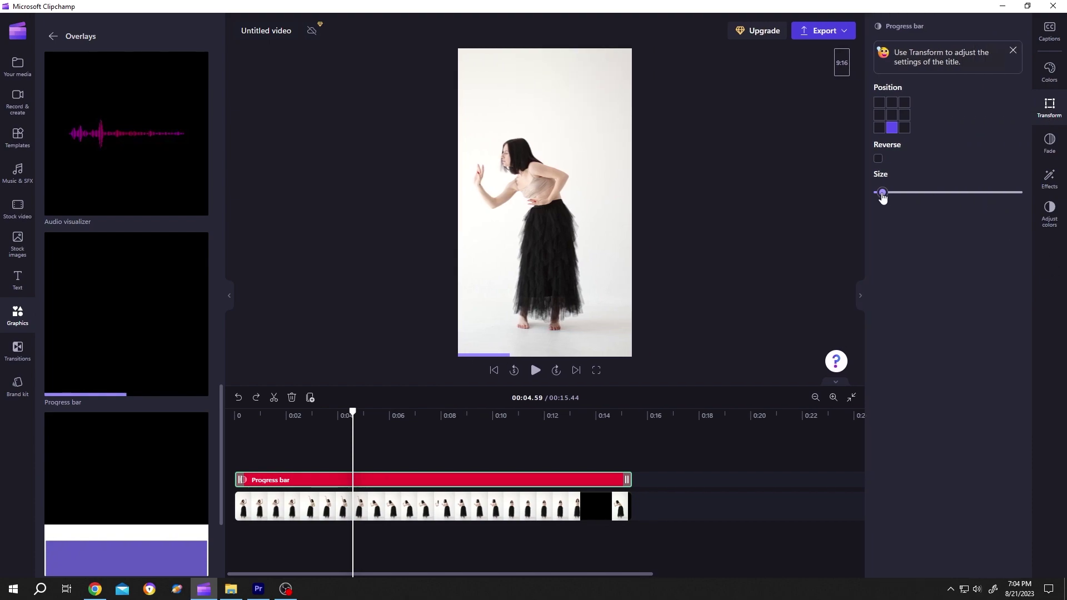
drag(883, 197, 913, 197)
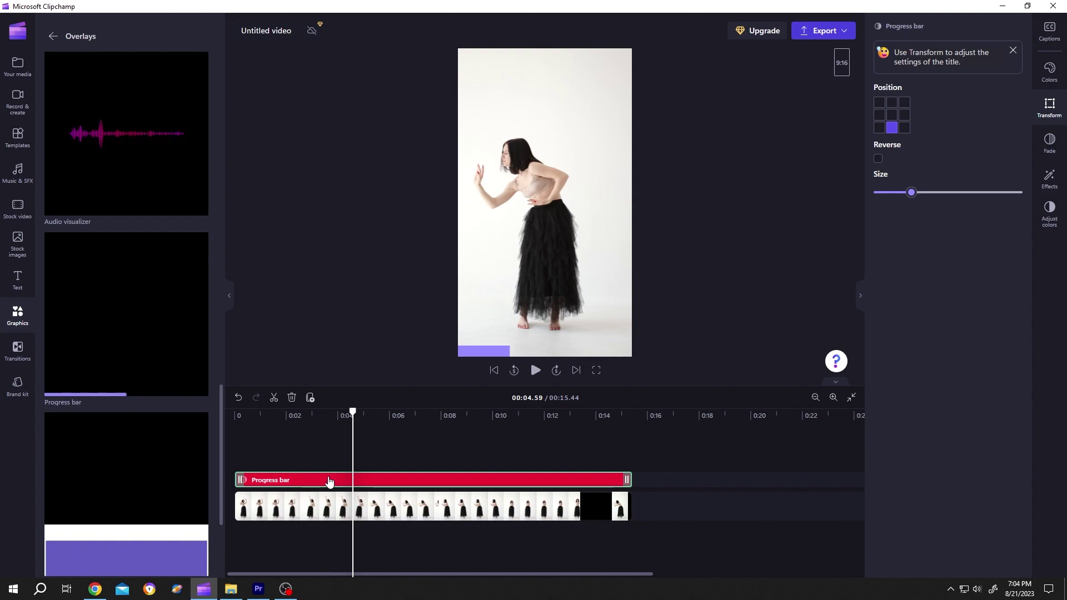
- Paste three more copies of the progress bar so four stack above the clip
key(ctrl+v)
key(ctrl+v)
key(ctrl+v)
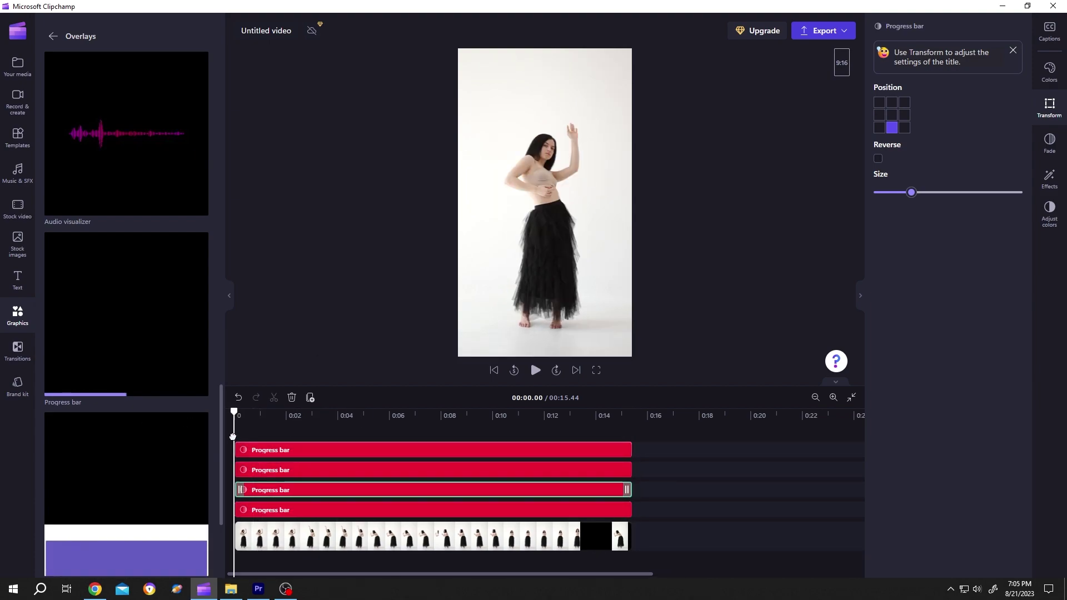
drag(233, 436, 375, 422)
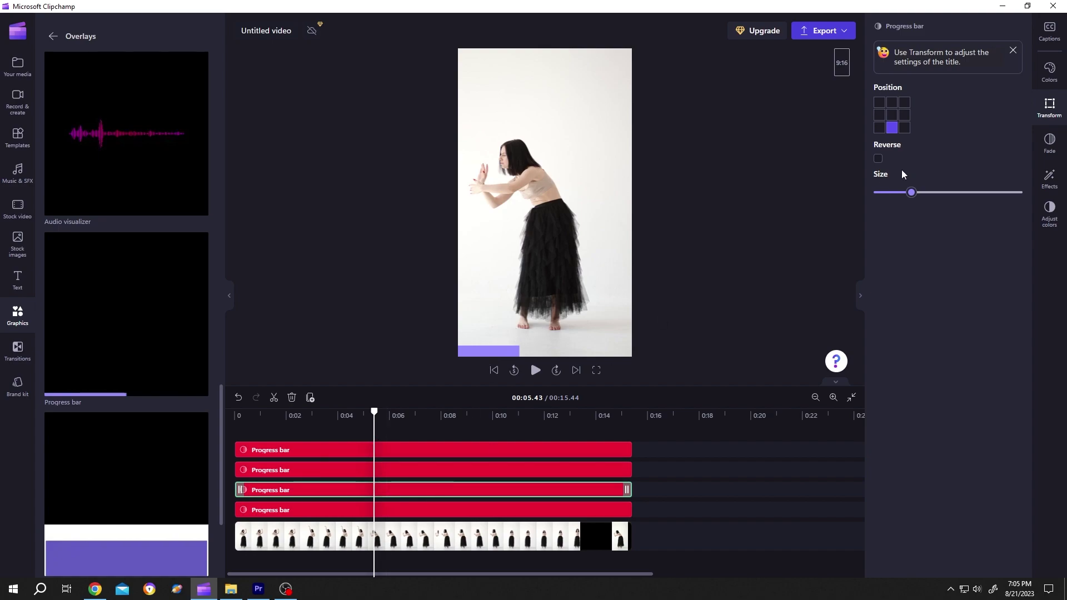
- Position bars on the left, right and top edges, with the right and top bars reversed
click(880, 116)
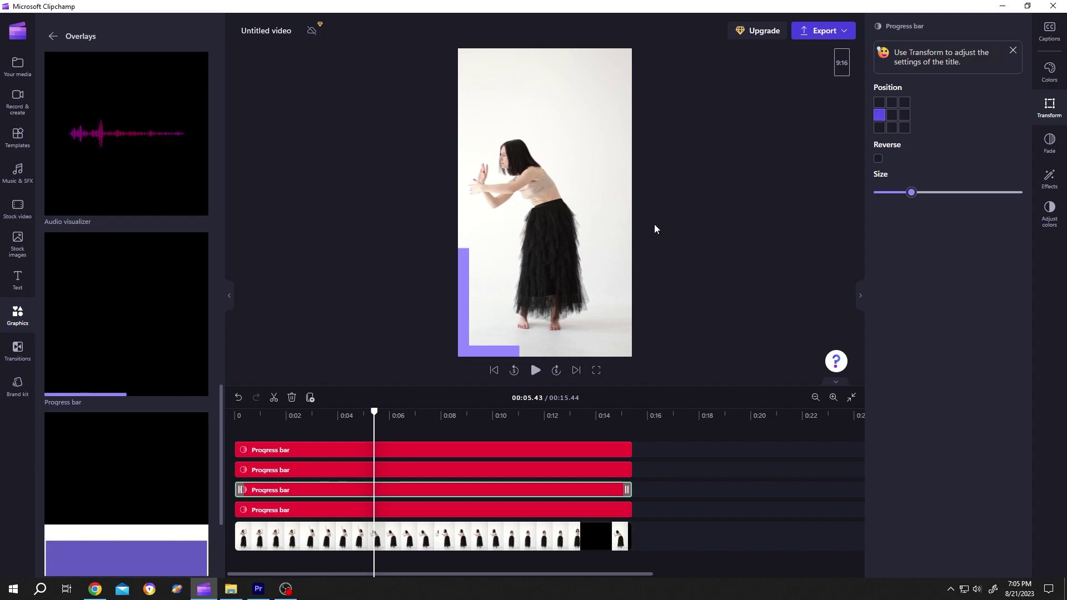
click(386, 473)
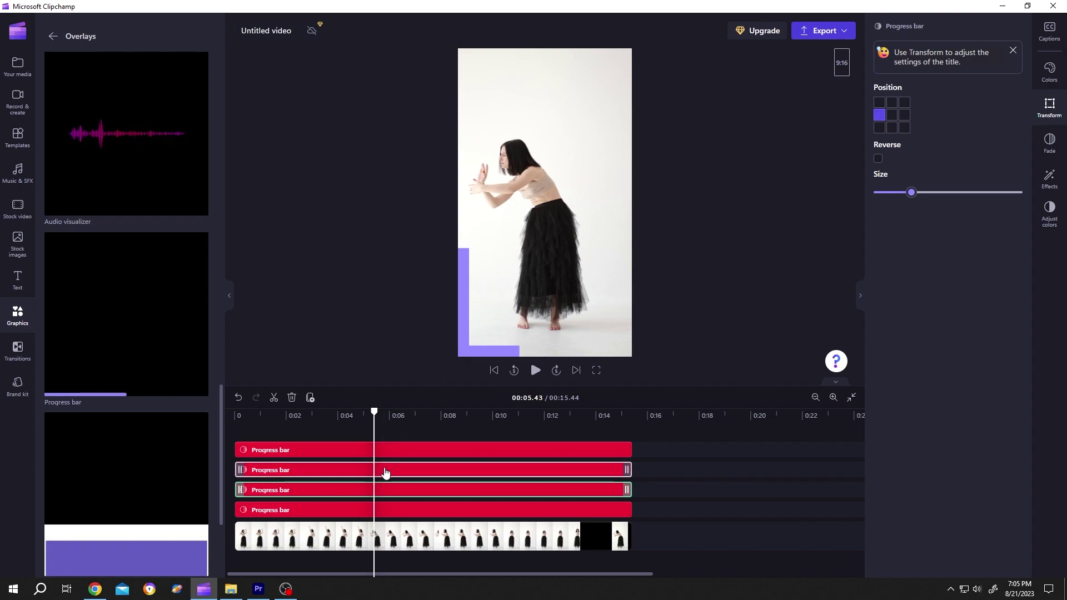
click(905, 116)
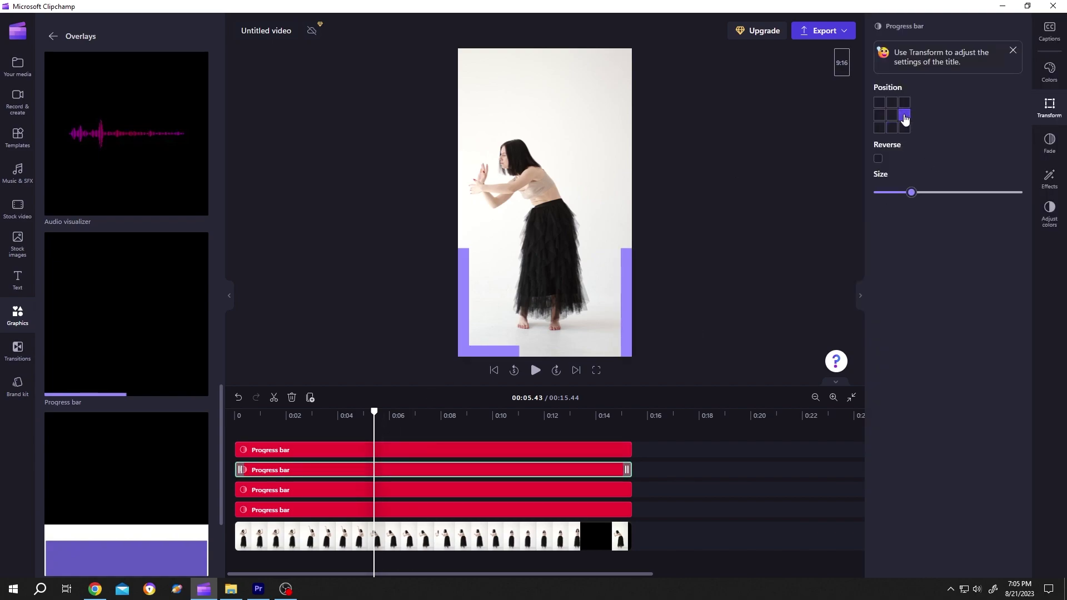
click(878, 159)
click(491, 454)
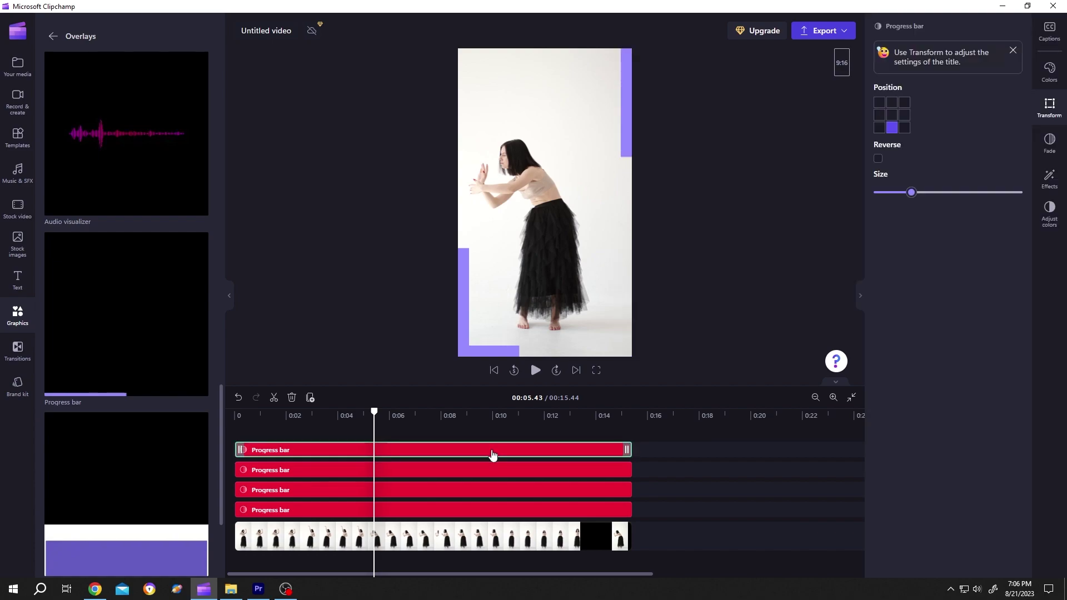
click(892, 103)
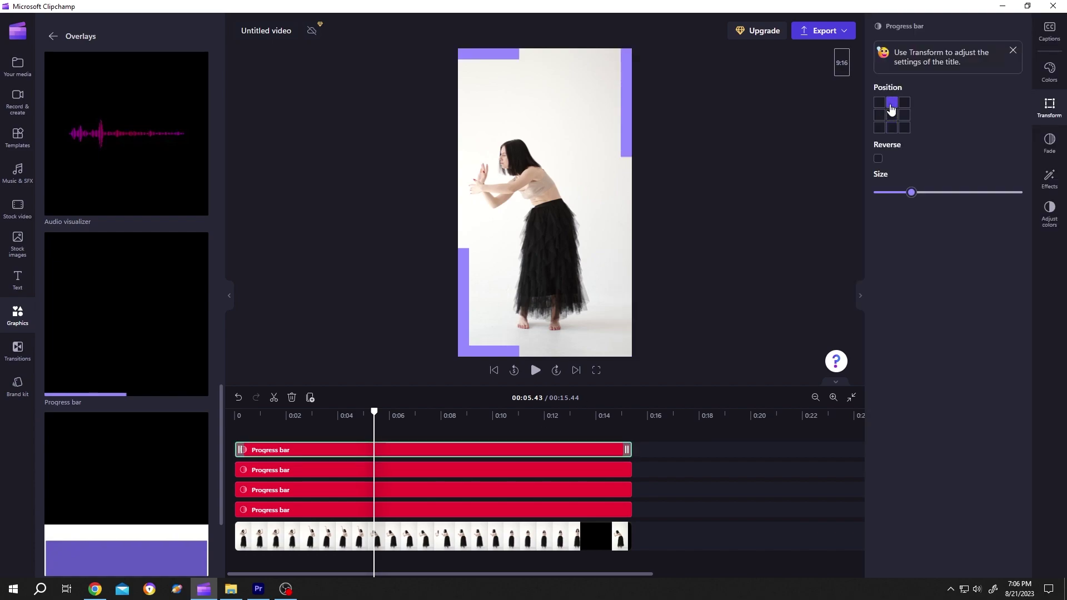
click(877, 159)
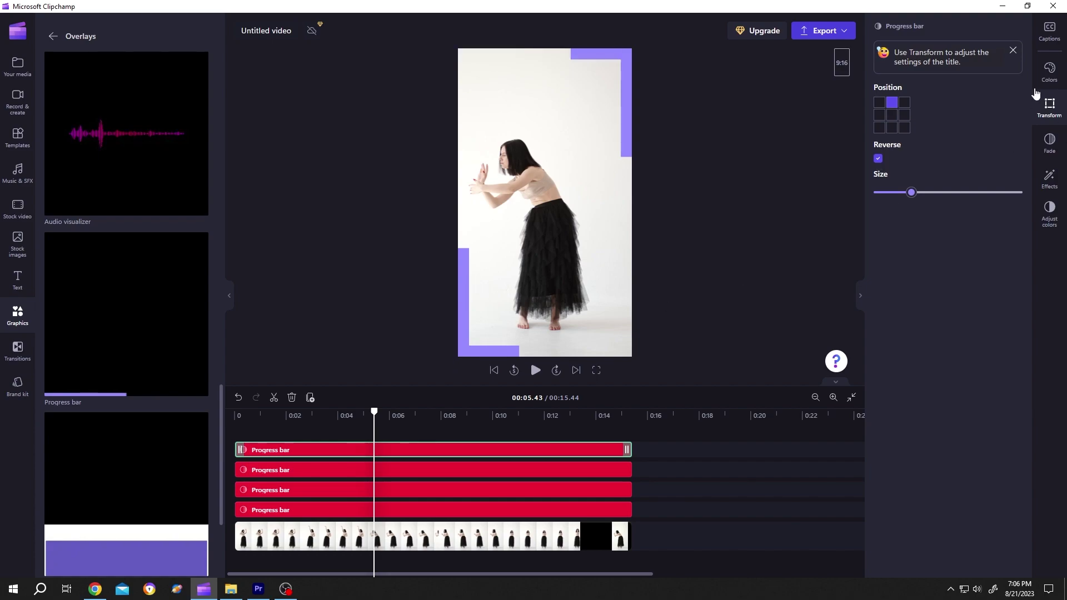
- Recolour the progress bars pink #F34573 in the Colors settings
click(1050, 73)
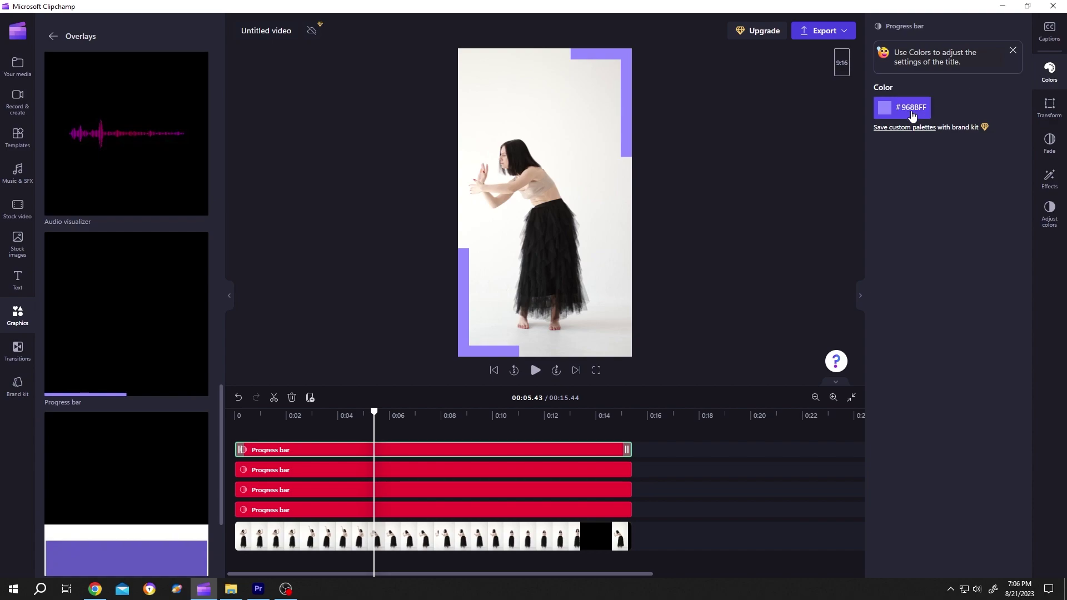
click(891, 114)
click(889, 240)
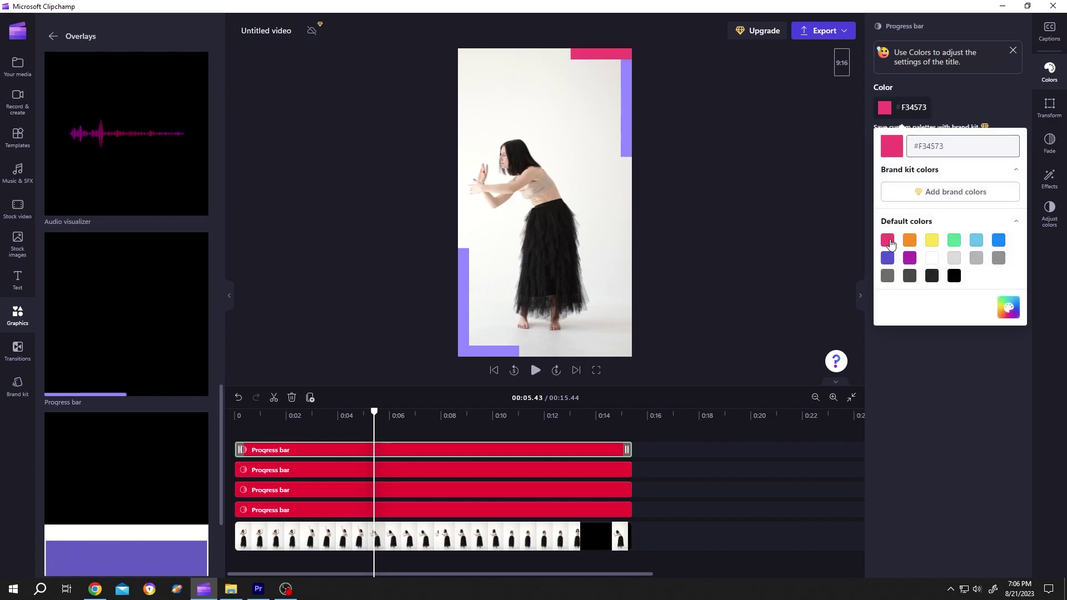
click(500, 509)
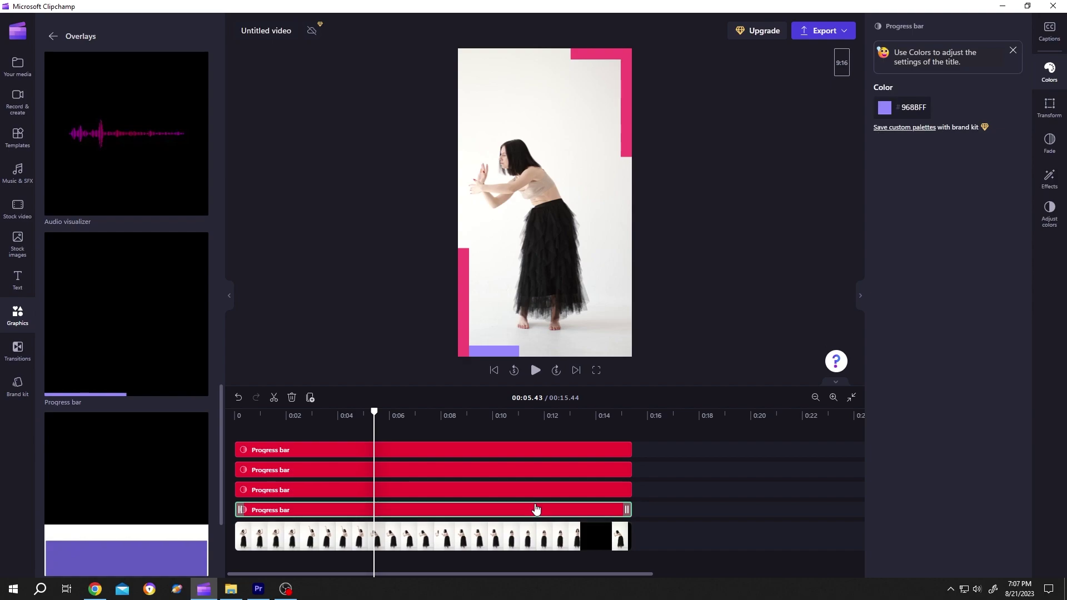
click(885, 107)
click(888, 241)
click(335, 415)
- Rewind and play the video to watch the pink bars grow from the corners
drag(276, 421, 238, 421)
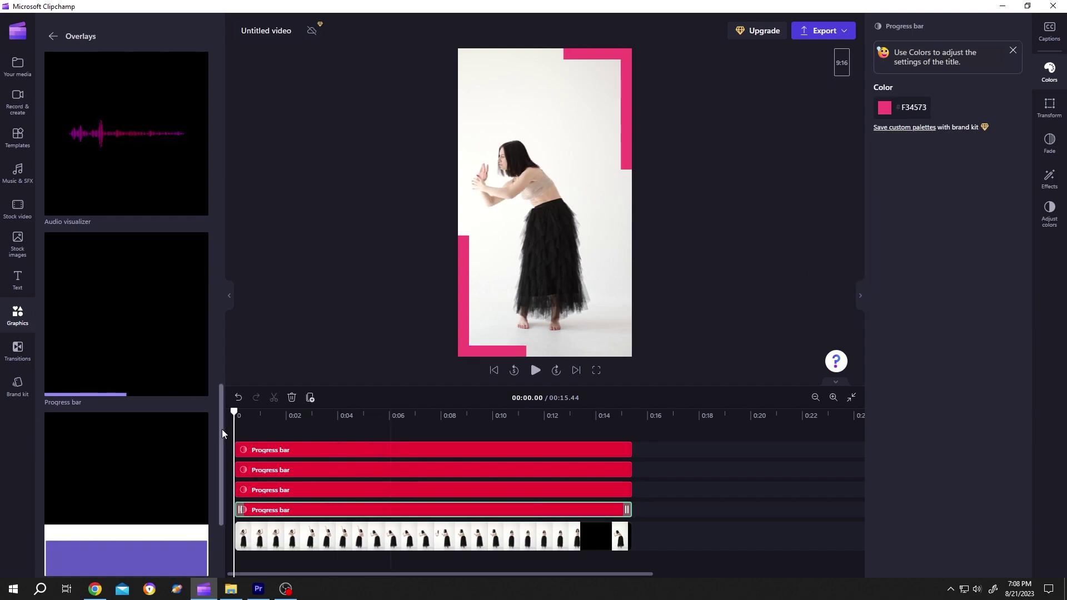
click(338, 453)
key(space)
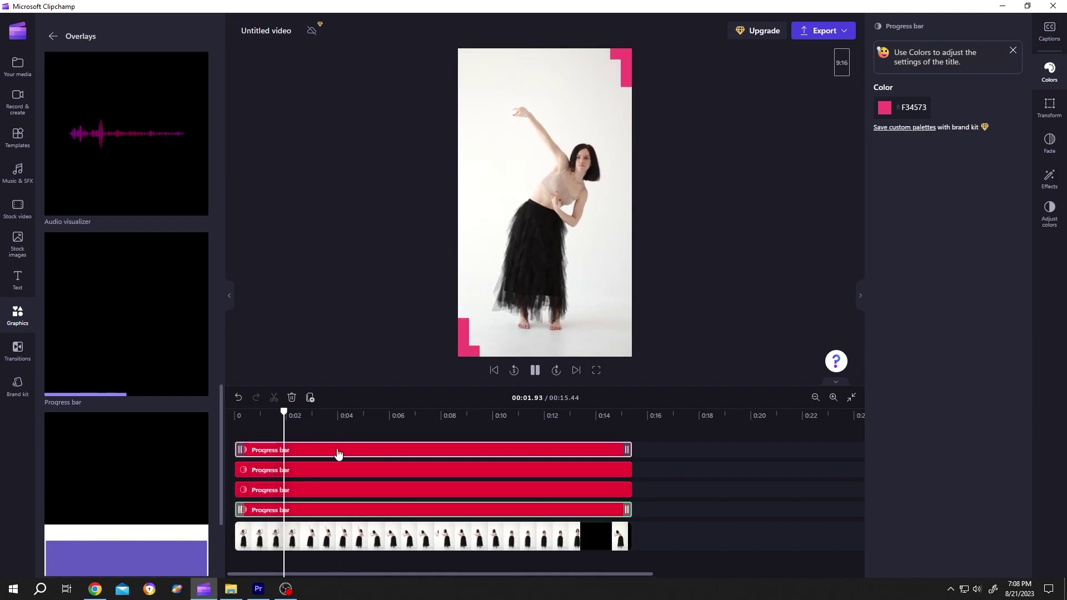